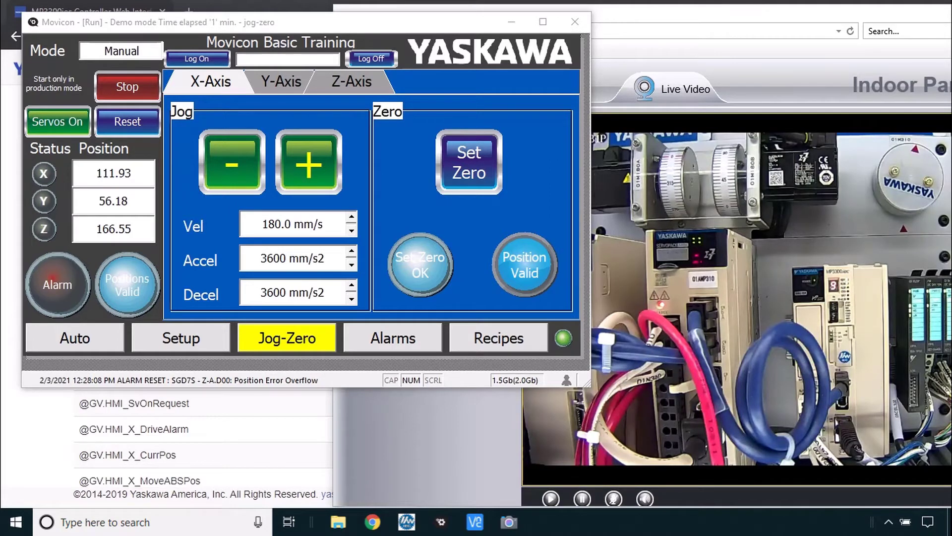
Look through the Alarms, Recipes, Setup, Auto and Jog-Zero screens and check which control mode each one selects
{"action": "left_click", "coordinate": [375, 338]}
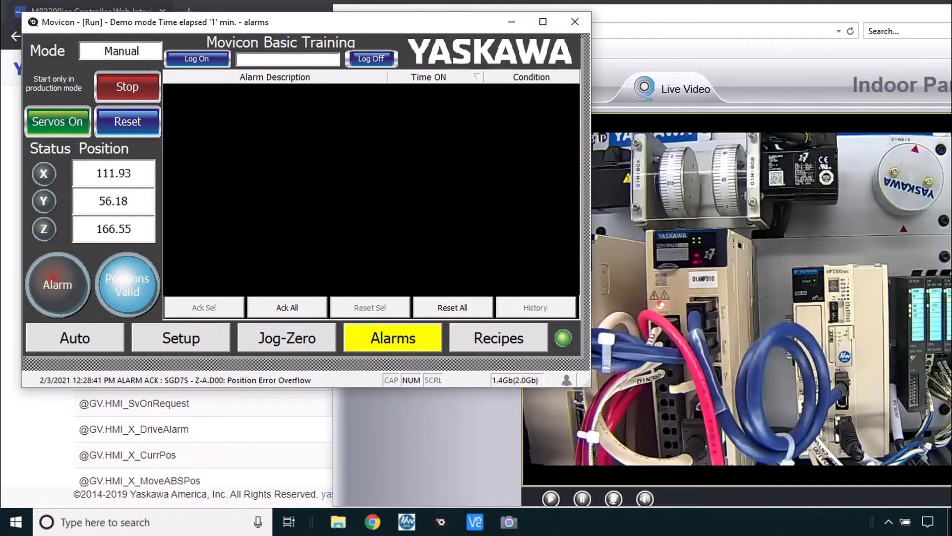
{"action": "left_click", "coordinate": [483, 343]}
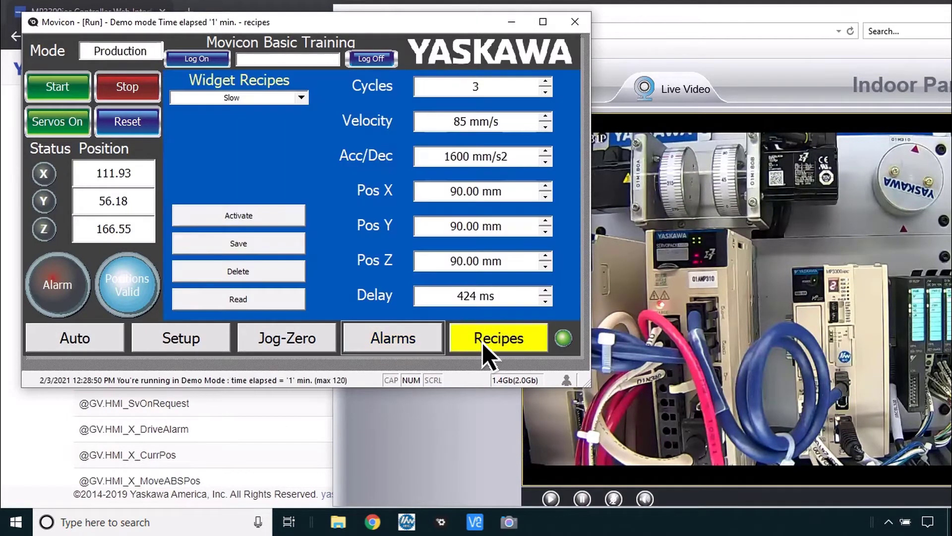
{"action": "left_click", "coordinate": [210, 340]}
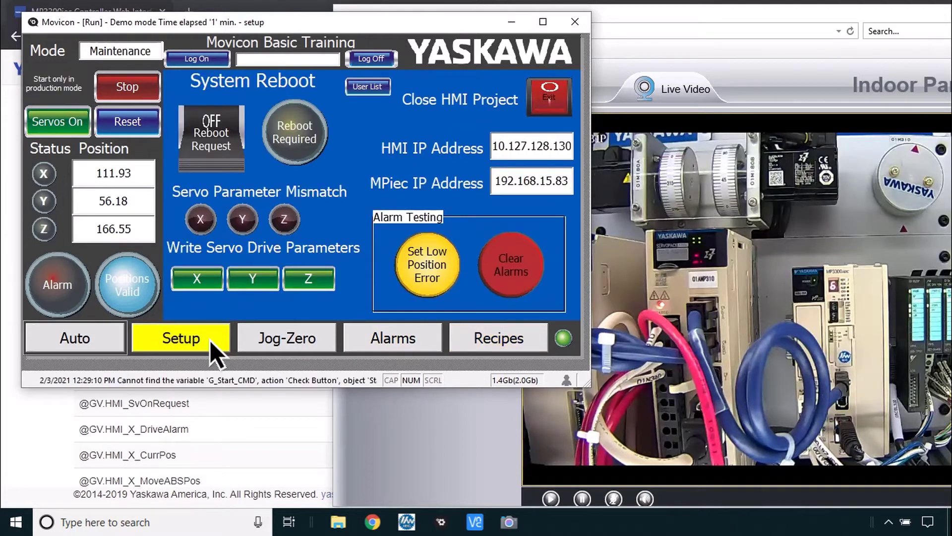
{"action": "left_click", "coordinate": [105, 341]}
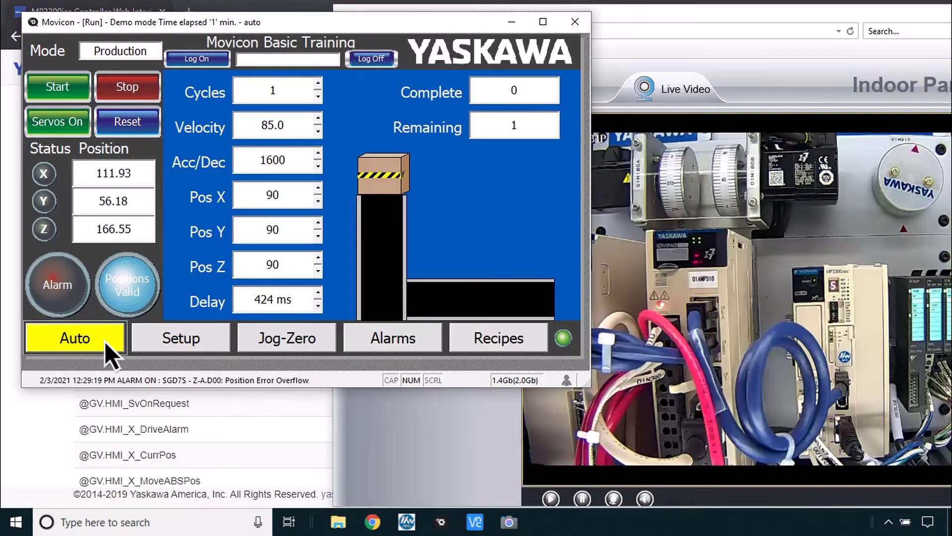
{"action": "left_click", "coordinate": [210, 340]}
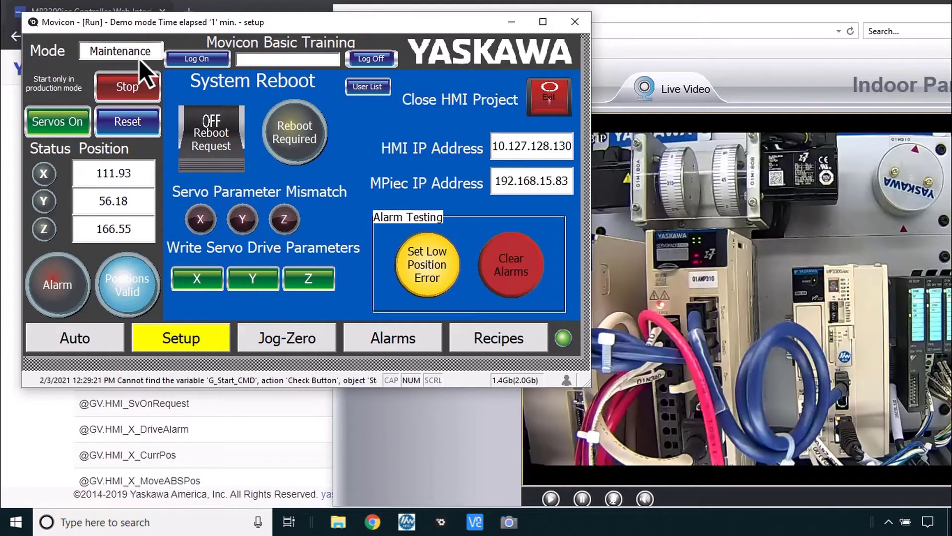
{"action": "left_click", "coordinate": [287, 337]}
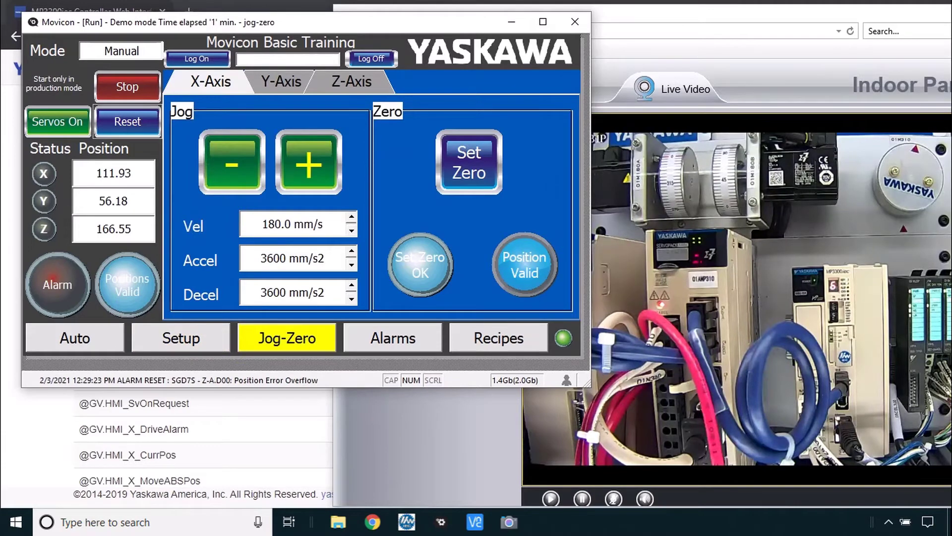
{"action": "left_click", "coordinate": [392, 338]}
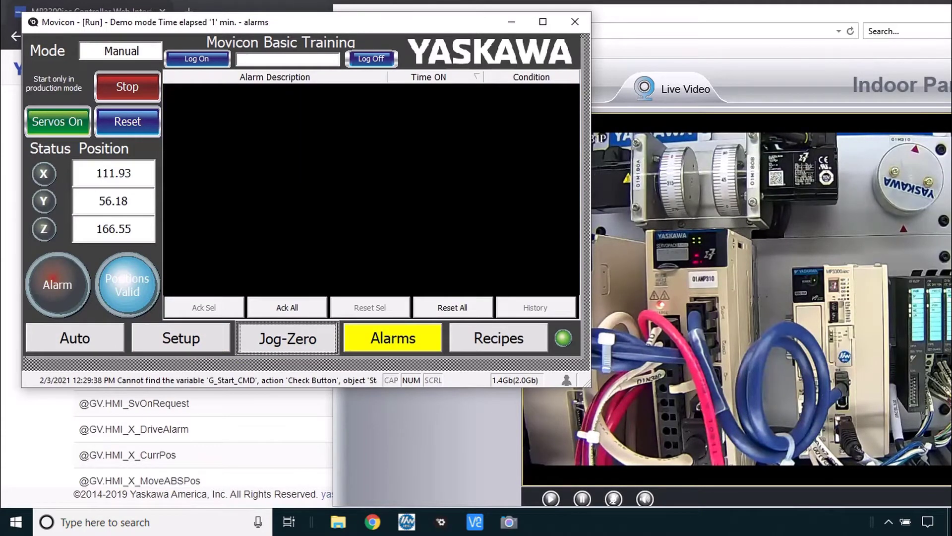
{"action": "left_click", "coordinate": [287, 337]}
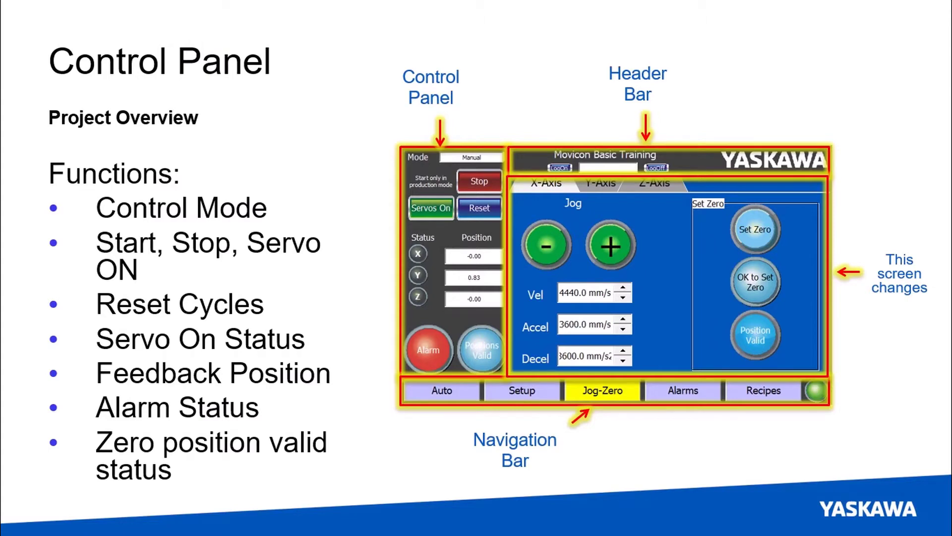
Return to the HMI project, open the Auto screen and turn the servos on
{"action": "key", "text": "alt+Tab"}
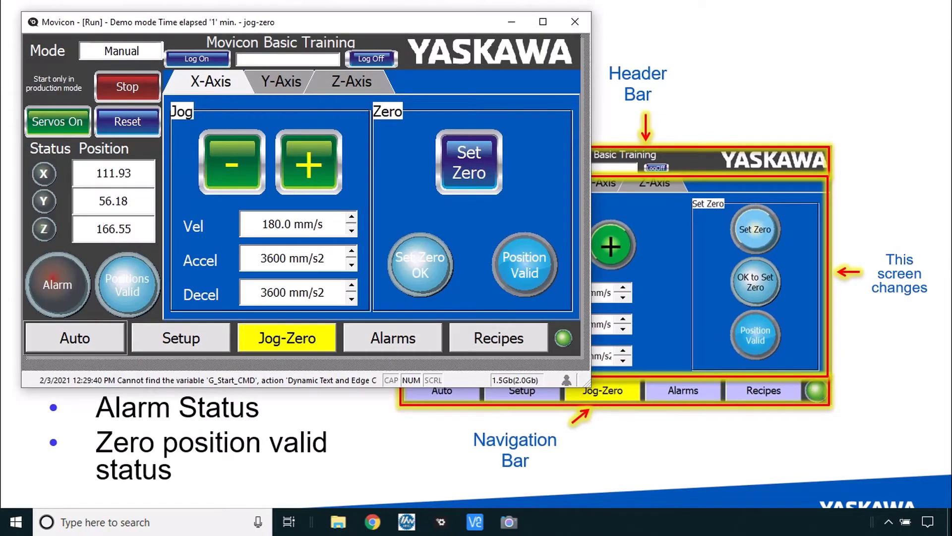
{"action": "left_click", "coordinate": [105, 341]}
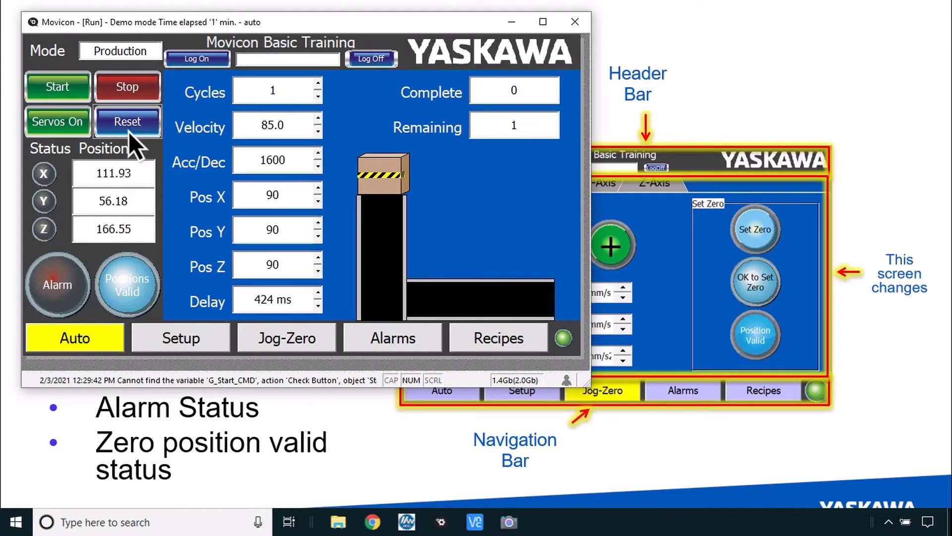
{"action": "left_click", "coordinate": [67, 121]}
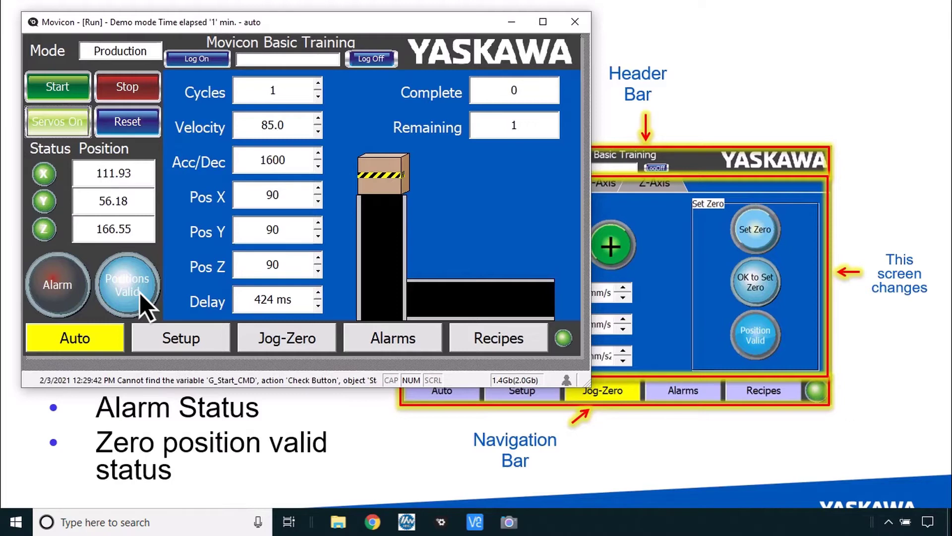
Jog the X axis and then the Y axis in the positive direction from the Jog-Zero screen
{"action": "left_click", "coordinate": [310, 336]}
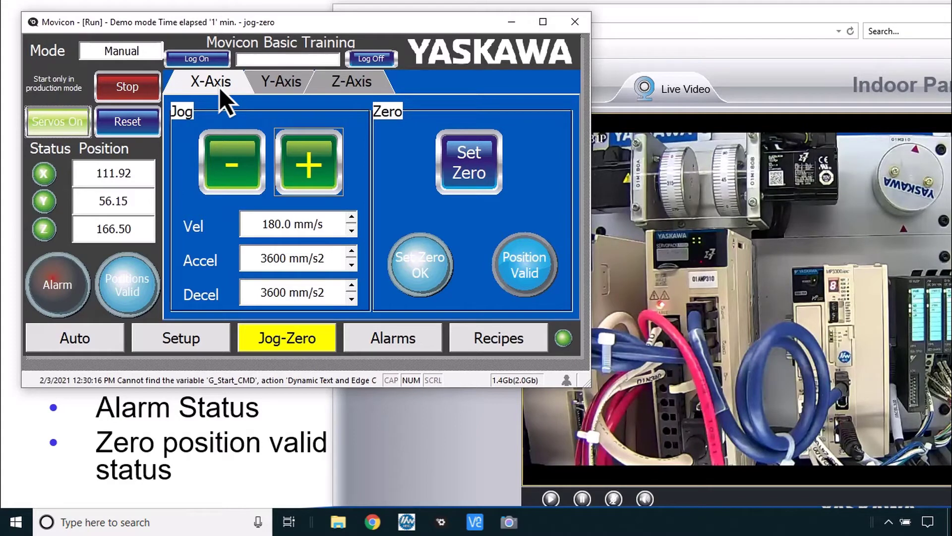
{"action": "left_click", "coordinate": [320, 165]}
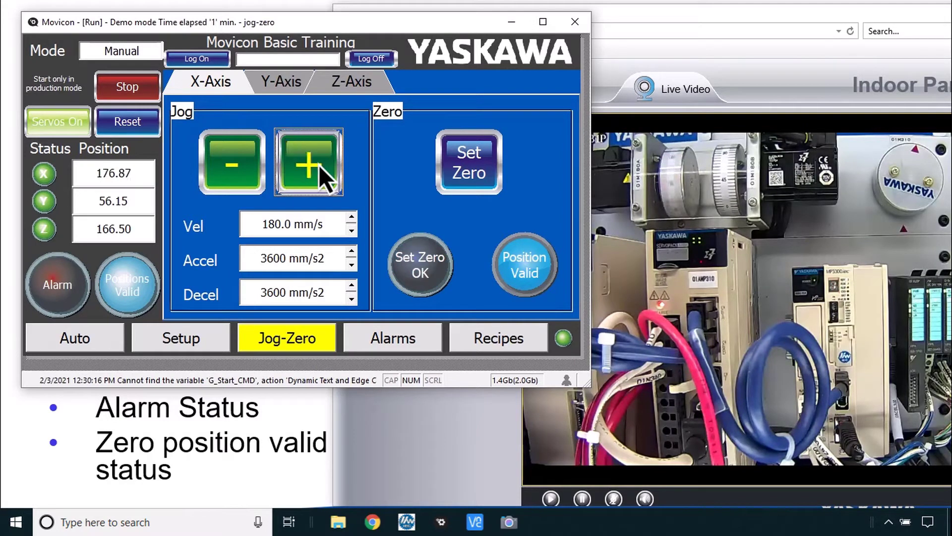
{"action": "left_click", "coordinate": [319, 165]}
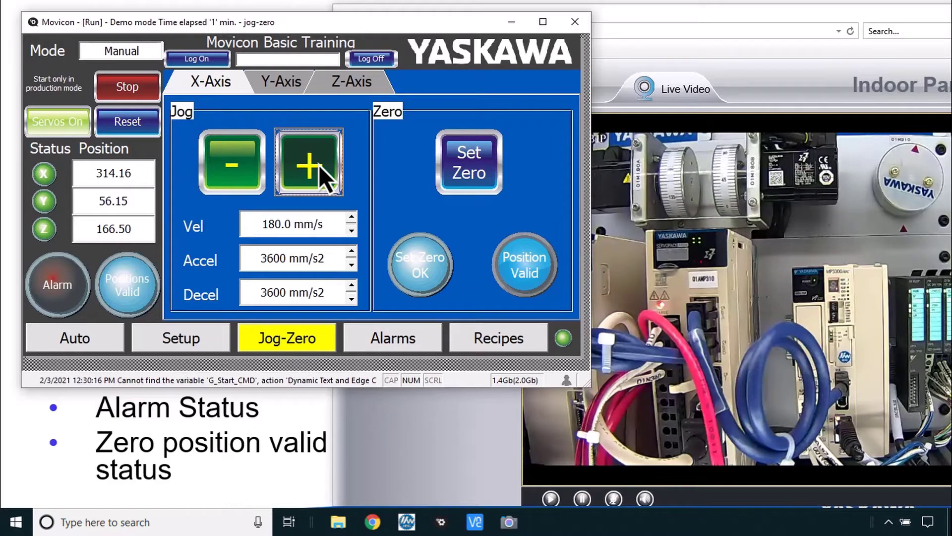
{"action": "left_click", "coordinate": [290, 83]}
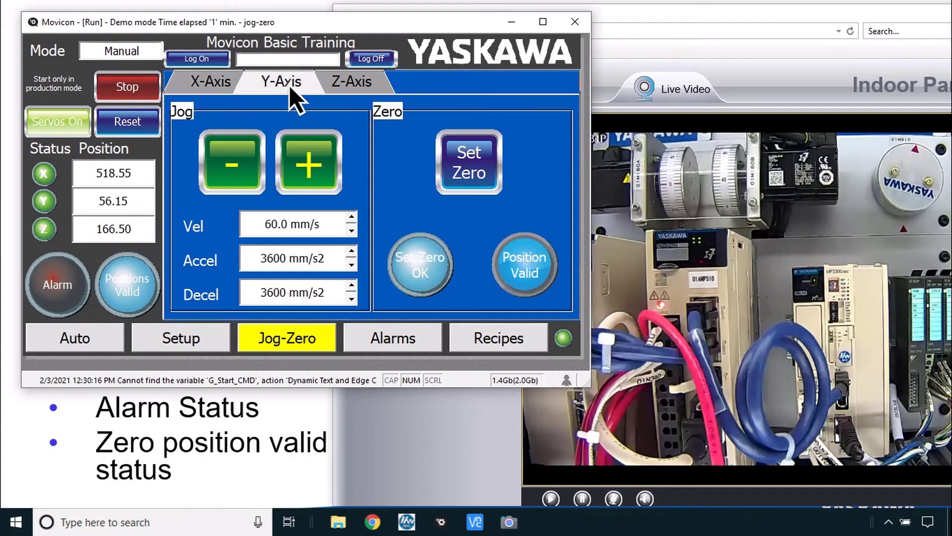
{"action": "left_click", "coordinate": [309, 161]}
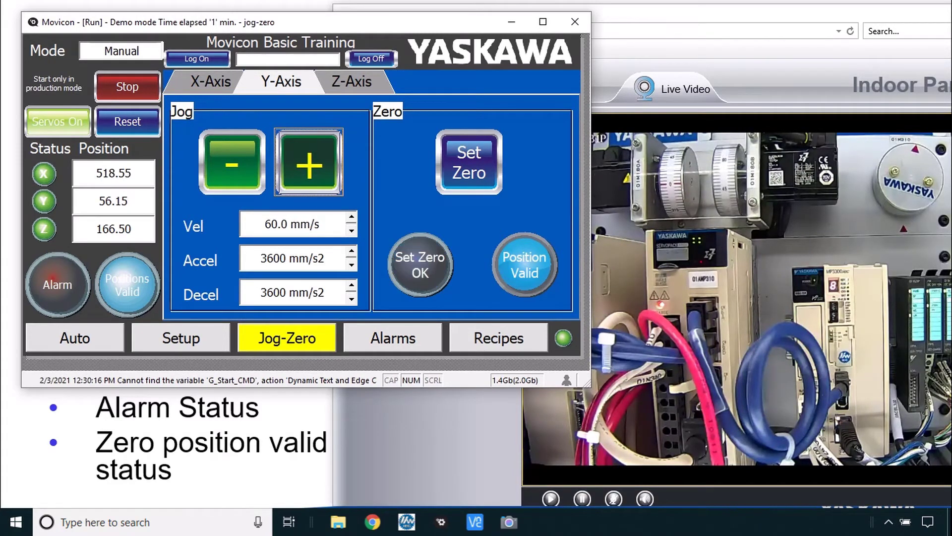
Jog the Z axis in the positive direction and set its position there as zero
{"action": "left_click", "coordinate": [361, 85]}
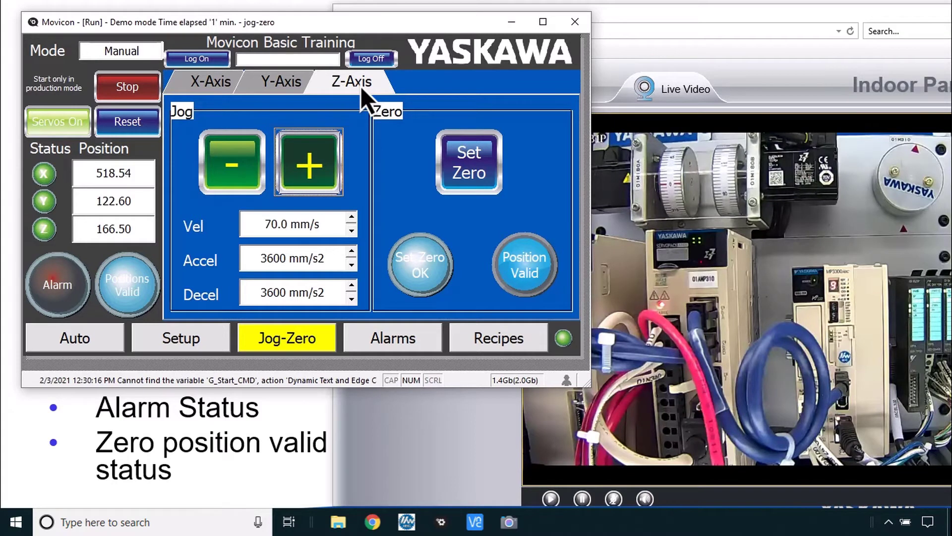
{"action": "left_click", "coordinate": [322, 173]}
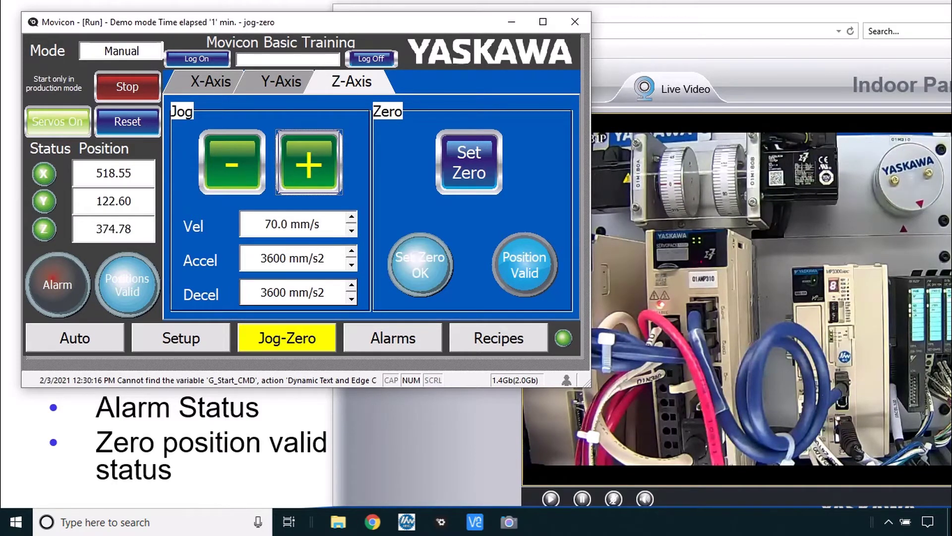
{"action": "left_click", "coordinate": [482, 178]}
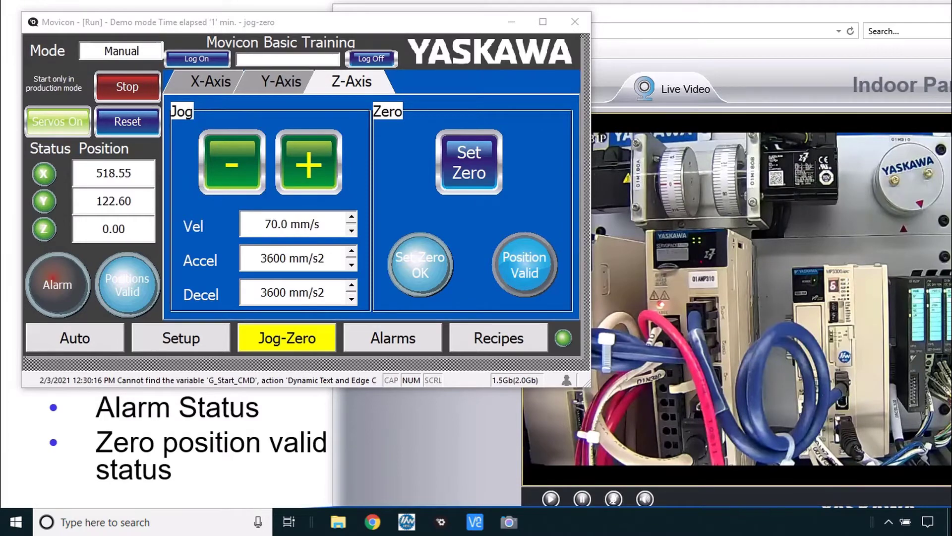
Set the Auto screen's cycle count to 3 and start the machine in Production mode
{"action": "left_click", "coordinate": [79, 337]}
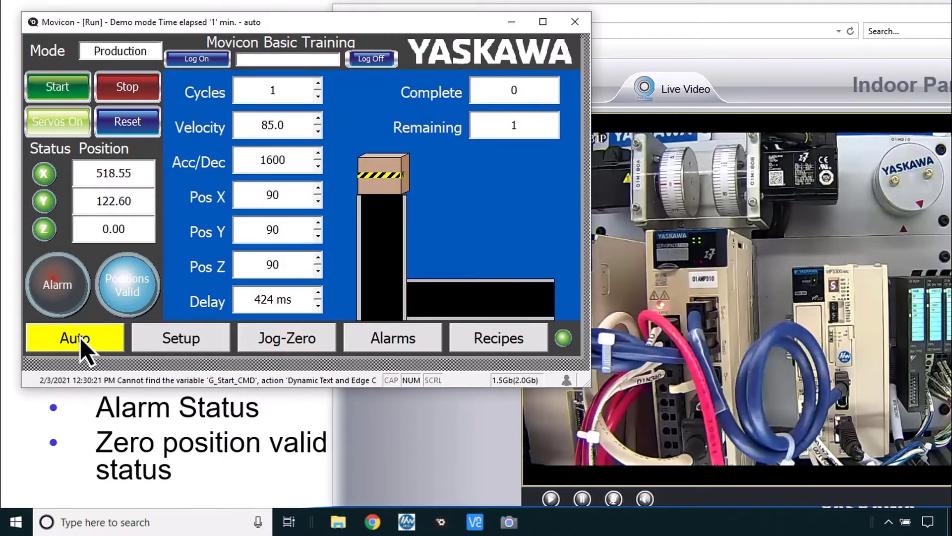
{"action": "left_click", "coordinate": [317, 85]}
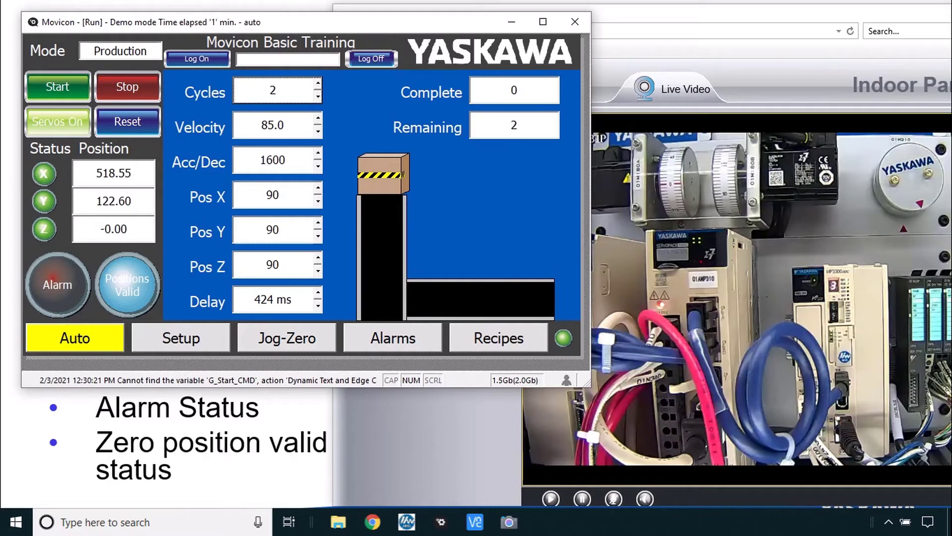
{"action": "left_click", "coordinate": [316, 86]}
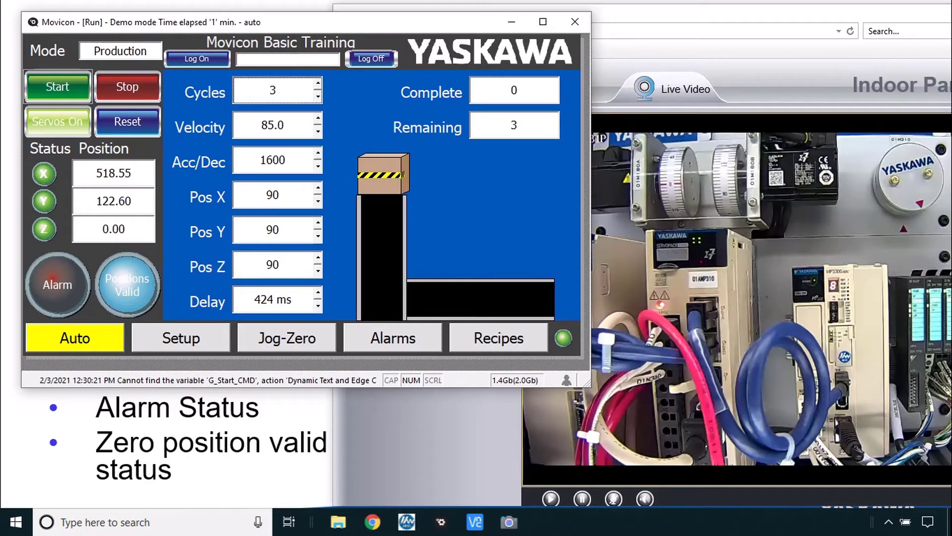
{"action": "left_click", "coordinate": [72, 90]}
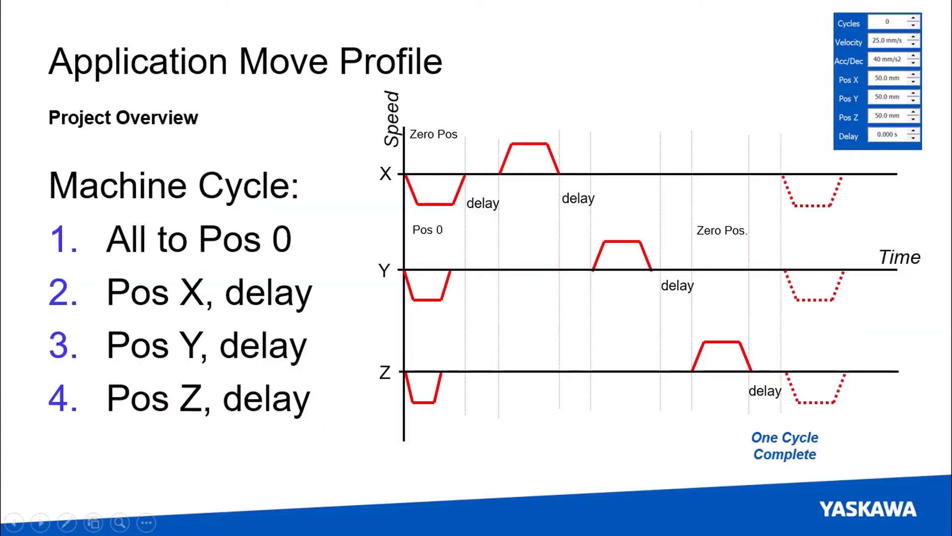
{"action": "key", "text": "Right"}
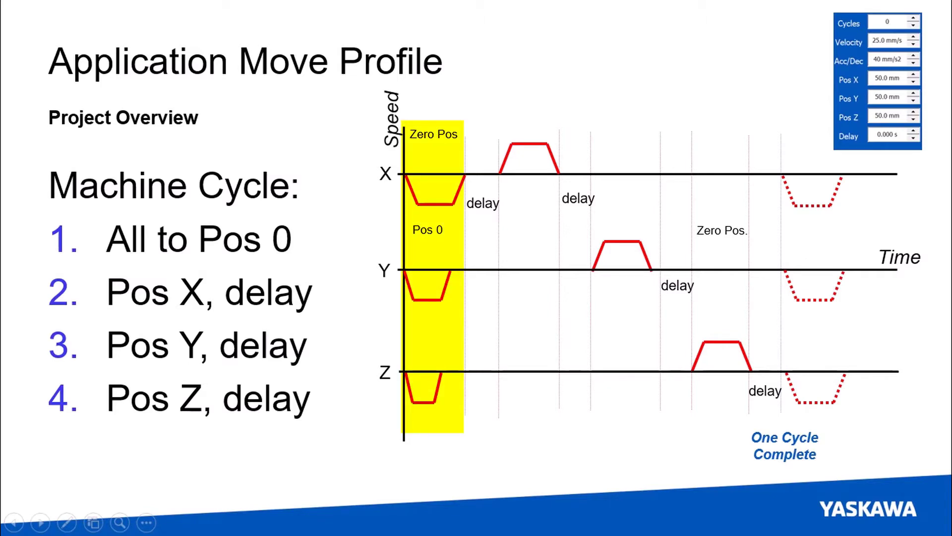
{"action": "key", "text": "Right"}
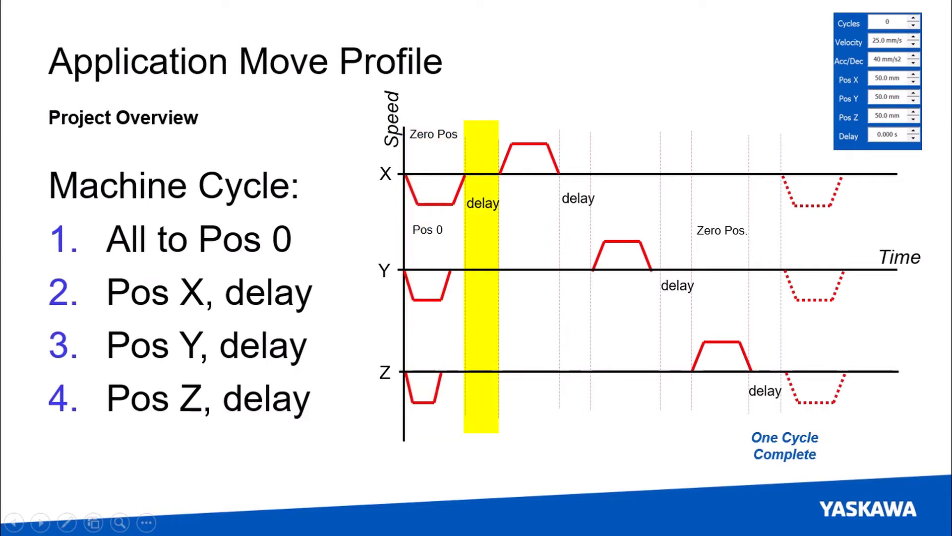
{"action": "key", "text": "Right"}
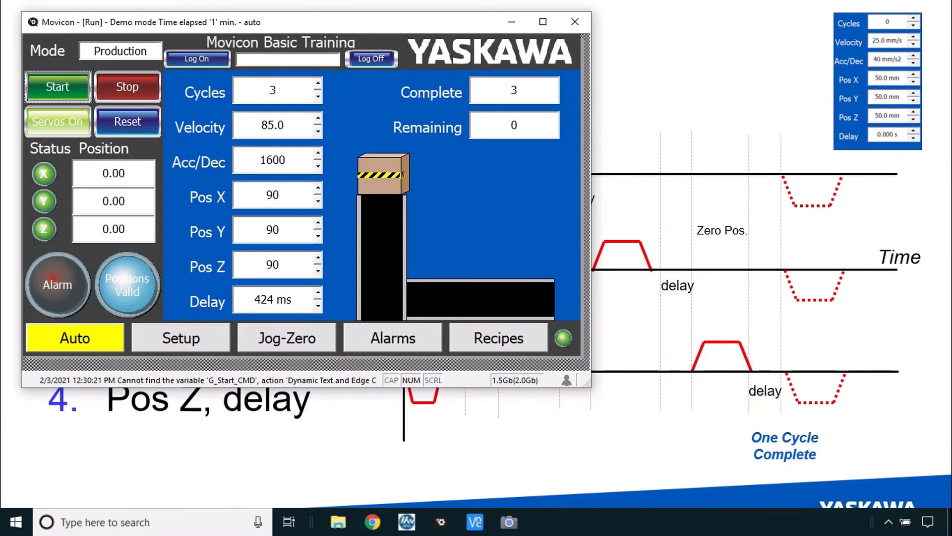
{"action": "key", "text": "Tab"}
{"action": "key", "text": "Tab"}
{"action": "key", "text": "Tab"}
{"action": "key", "text": "Tab"}
{"action": "key", "text": "Tab"}
{"action": "key", "text": "Tab"}
{"action": "key", "text": "Tab"}
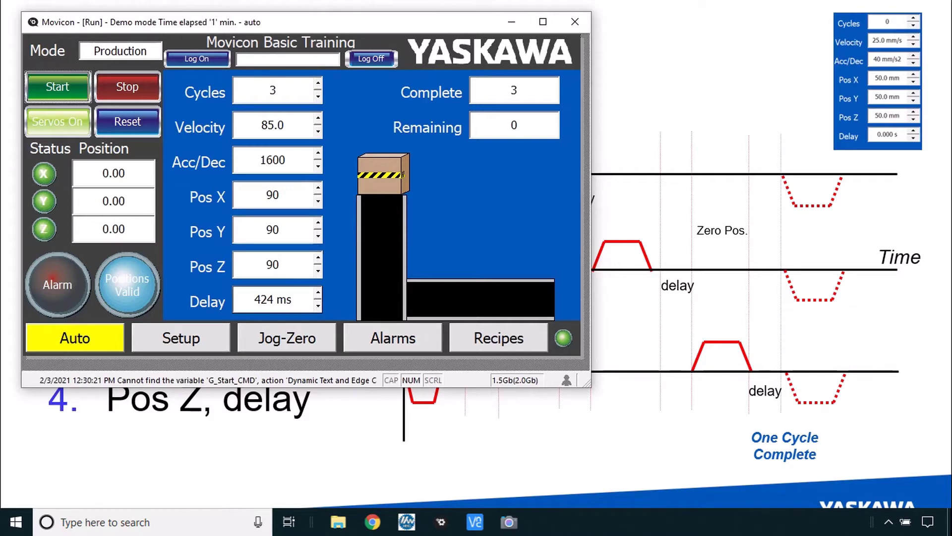
{"action": "key", "text": "Tab"}
{"action": "key", "text": "Tab"}
{"action": "key", "text": "Tab"}
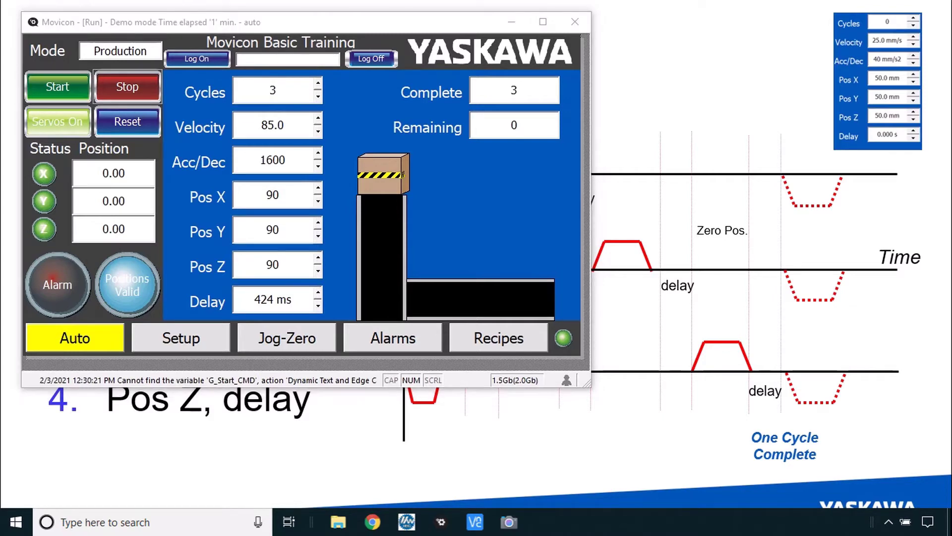
Select the Fast widget recipe on the Recipes screen and activate it
{"action": "left_click", "coordinate": [528, 340]}
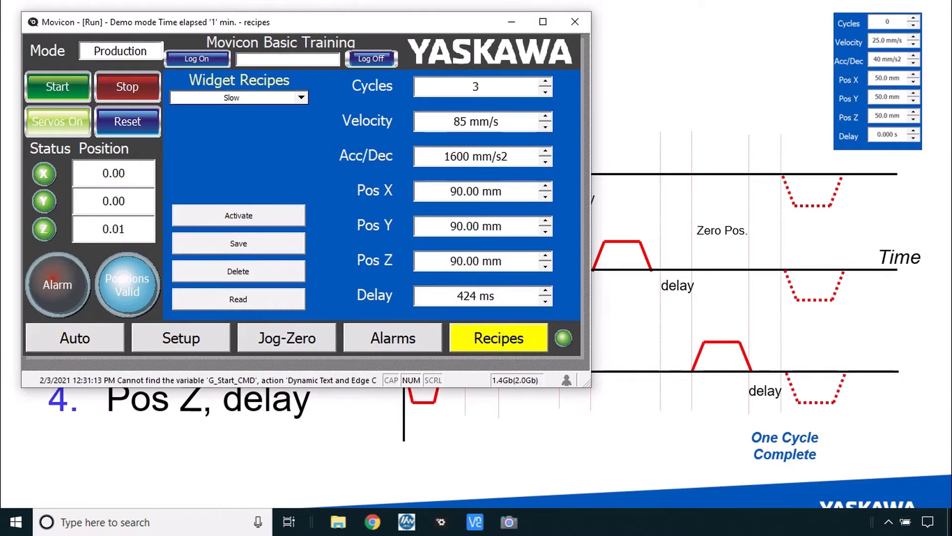
{"action": "key", "text": "Tab"}
{"action": "key", "text": "Tab"}
{"action": "key", "text": "Tab"}
{"action": "key", "text": "Tab"}
{"action": "key", "text": "Tab"}
{"action": "left_click", "coordinate": [301, 97]}
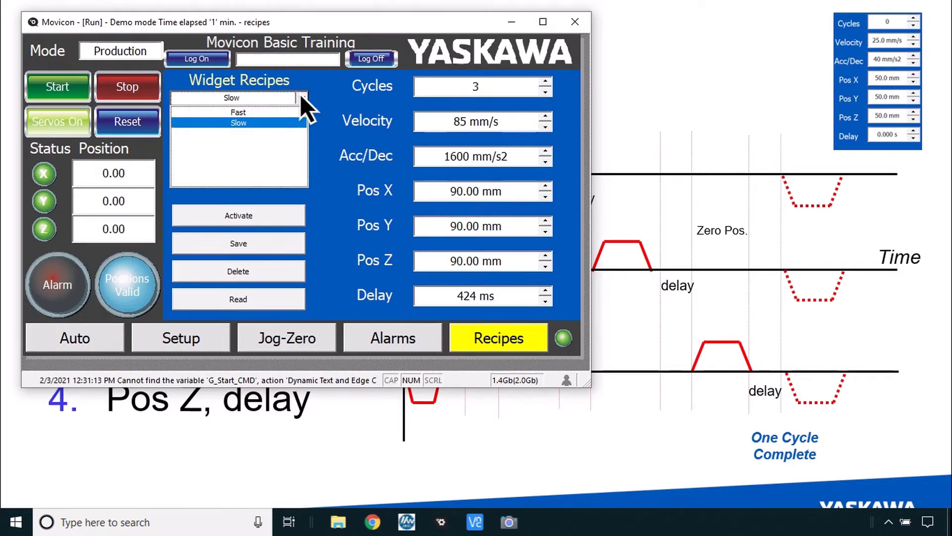
{"action": "key", "text": "Up"}
{"action": "key", "text": "Return"}
{"action": "key", "text": "Tab"}
{"action": "key", "text": "Tab"}
{"action": "key", "text": "Tab"}
{"action": "key", "text": "Tab"}
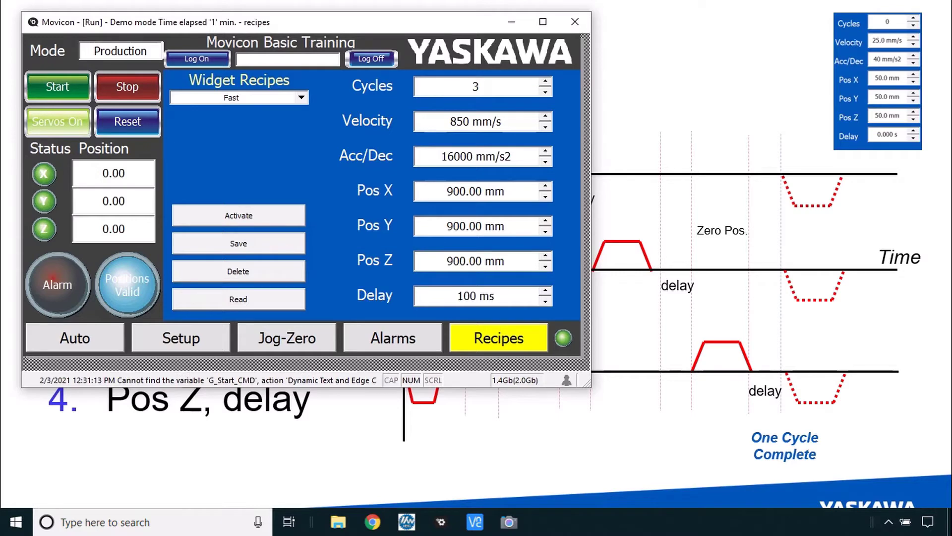
{"action": "left_click", "coordinate": [268, 212]}
{"action": "left_click", "coordinate": [272, 218]}
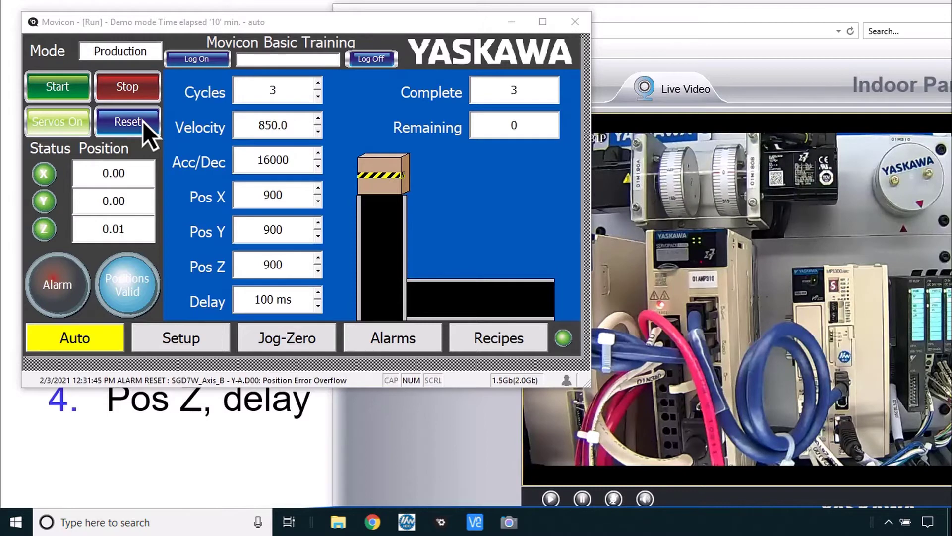
Reset the completed cycle count on the Auto screen and start the machine with the Fast recipe
{"action": "left_click", "coordinate": [143, 122]}
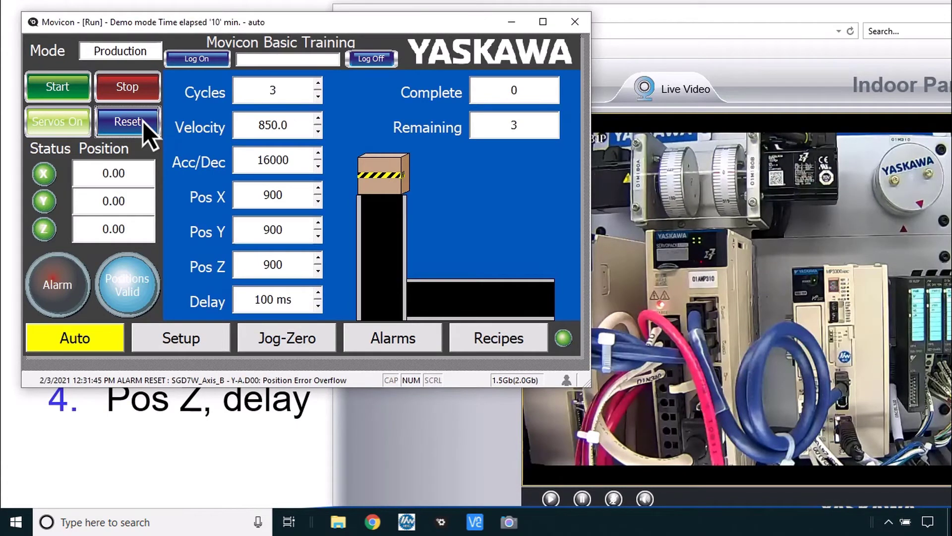
{"action": "left_click", "coordinate": [72, 89]}
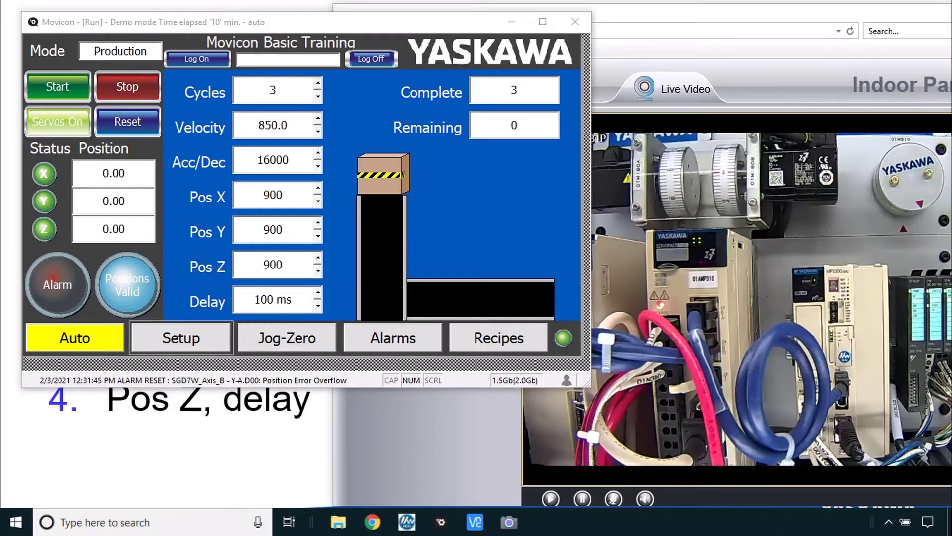
Write the Z axis servo drive parameters on the Setup screen with the servos turned off, and request a system reboot
{"action": "left_click", "coordinate": [180, 337]}
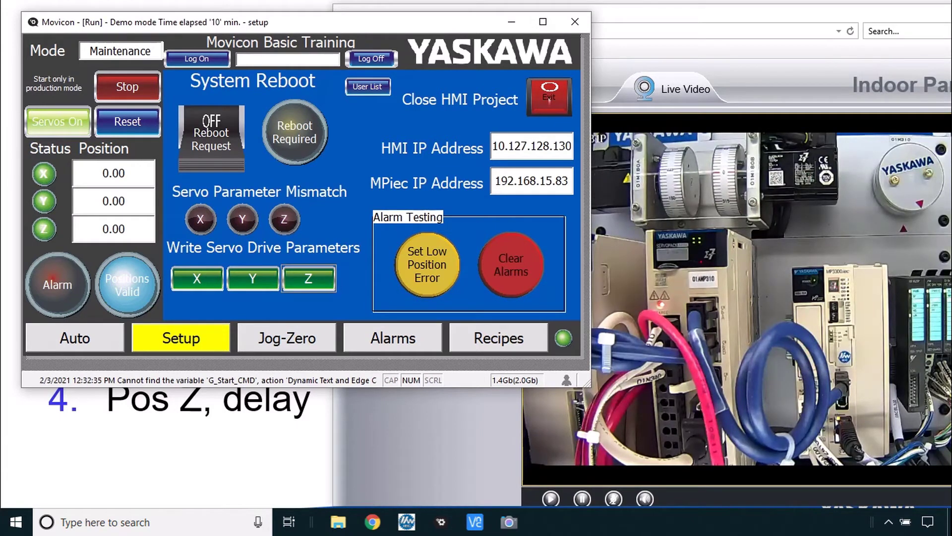
{"action": "left_click", "coordinate": [308, 278]}
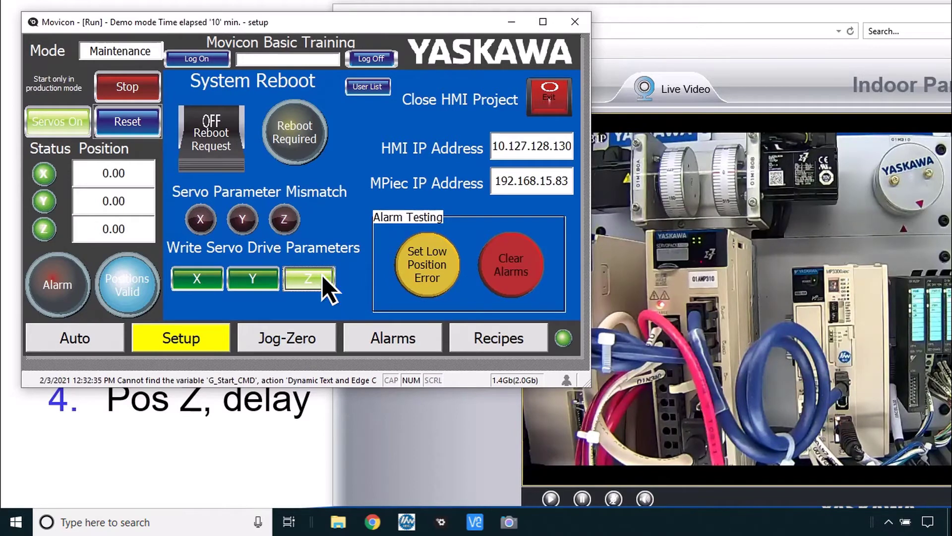
{"action": "left_click", "coordinate": [62, 118]}
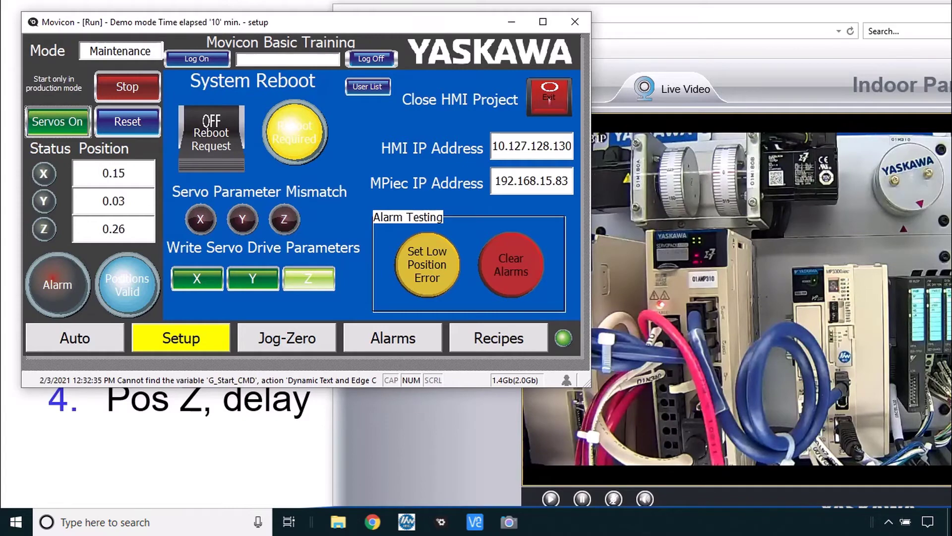
{"action": "left_click", "coordinate": [309, 278]}
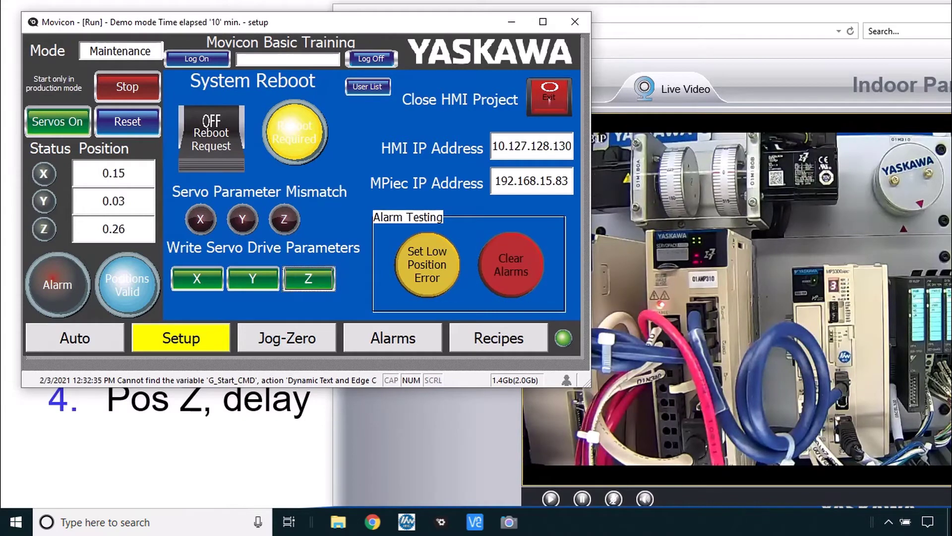
{"action": "left_click", "coordinate": [58, 122]}
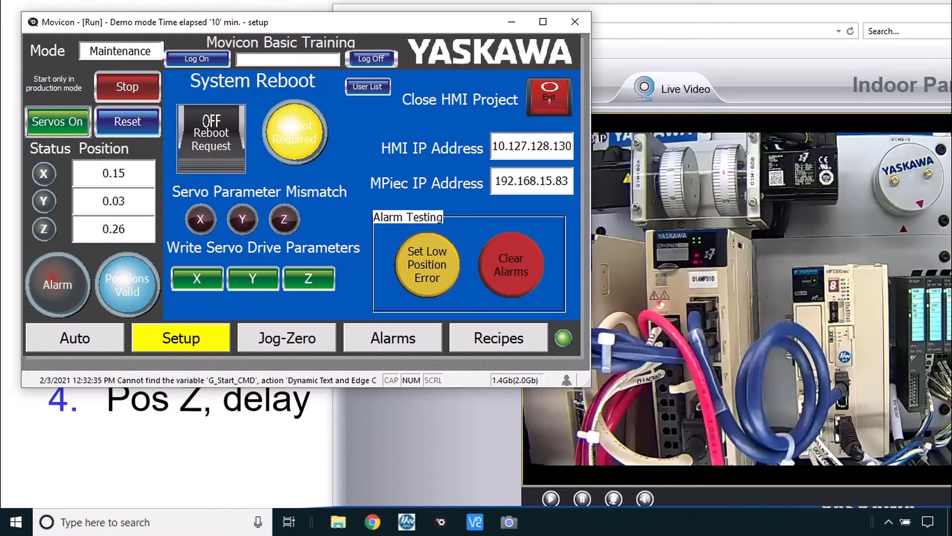
{"action": "left_click", "coordinate": [219, 154]}
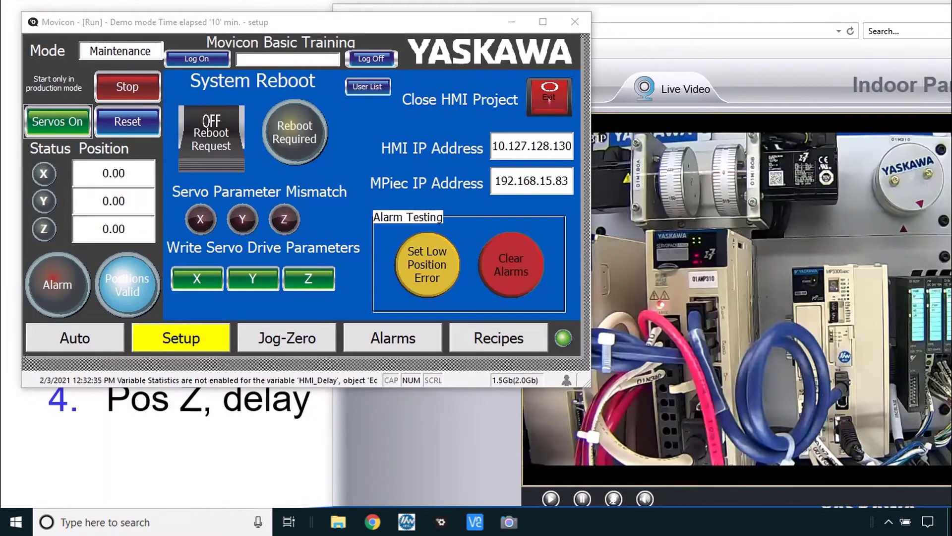
Activate Set Low Position Error for alarm testing on the Setup screen
{"action": "left_click", "coordinate": [427, 265]}
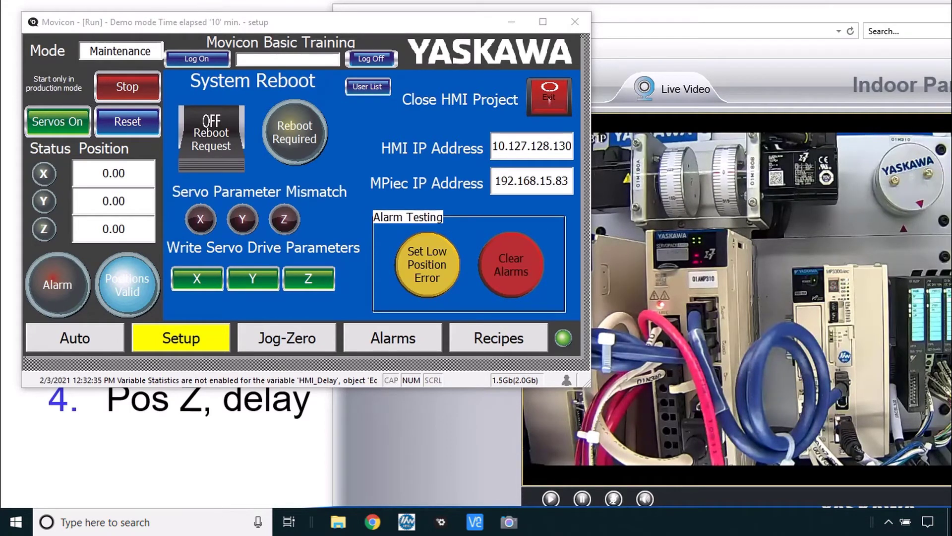
{"action": "left_click", "coordinate": [549, 98]}
{"action": "left_click", "coordinate": [404, 233]}
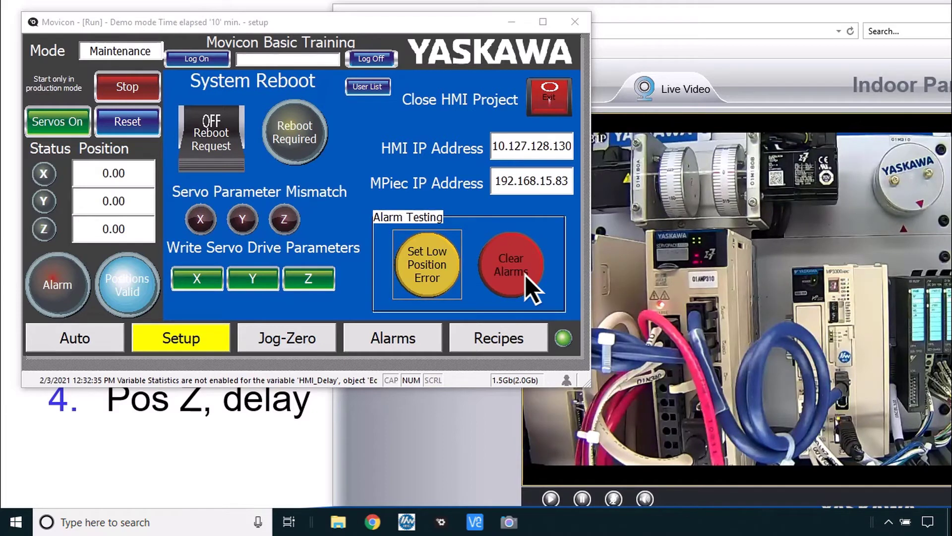
{"action": "left_click", "coordinate": [442, 275]}
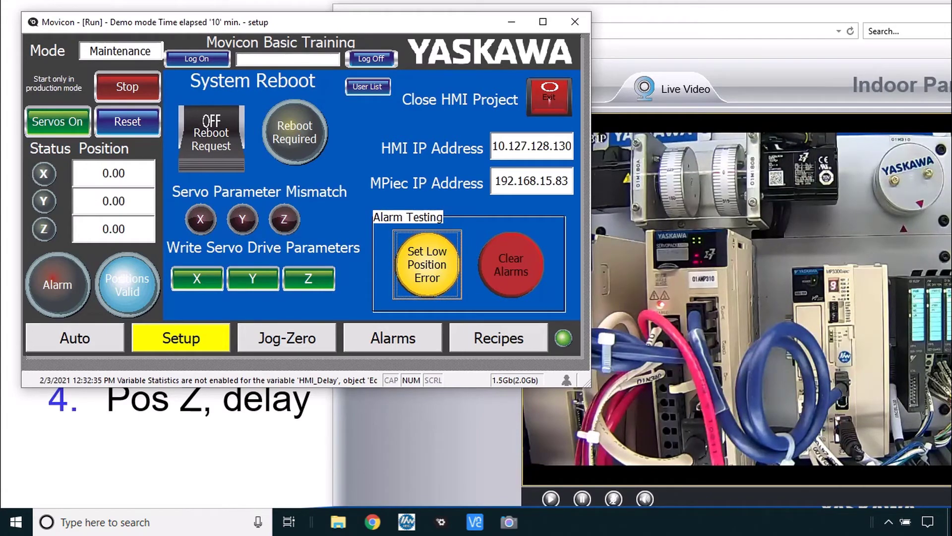
Turn the servos on from the Jog-Zero screen and jog the Z axis in the positive direction
{"action": "left_click", "coordinate": [317, 340]}
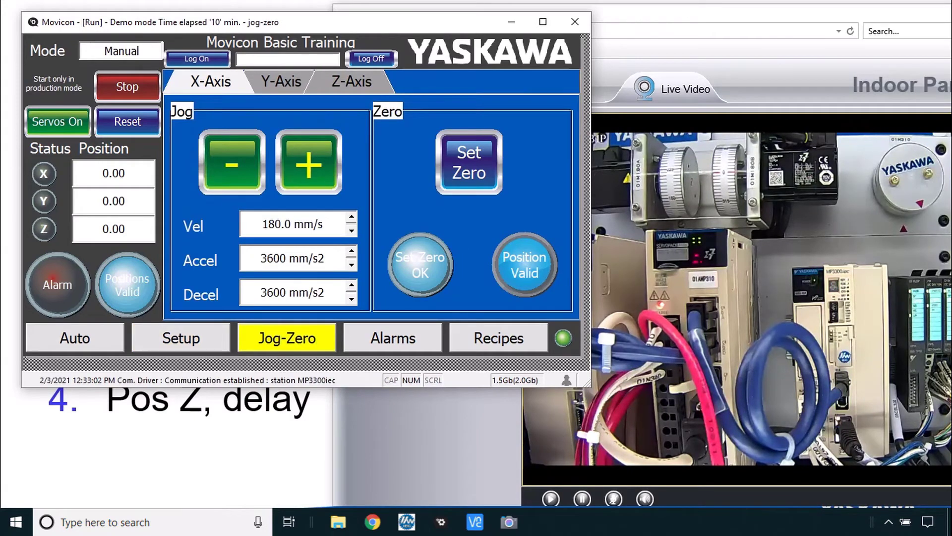
{"action": "left_click", "coordinate": [351, 81]}
{"action": "left_click", "coordinate": [70, 128]}
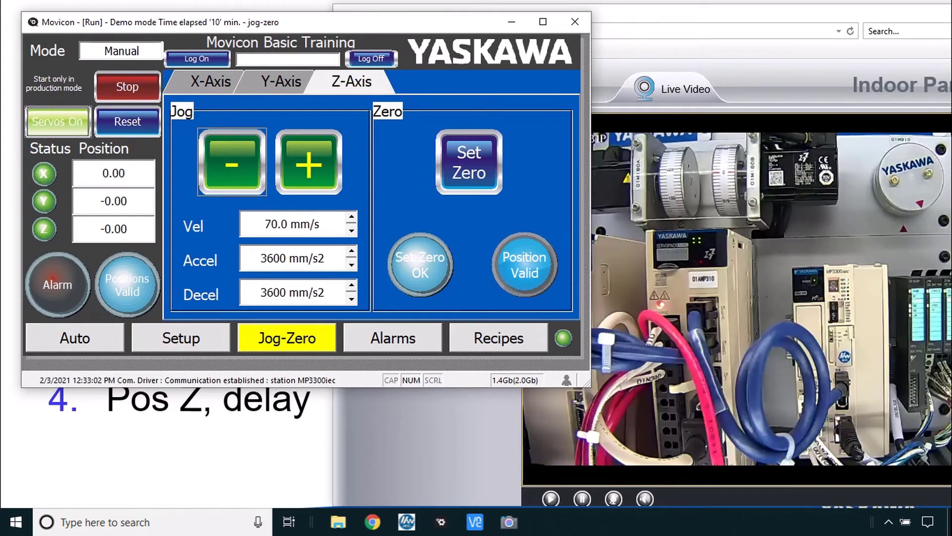
{"action": "left_click", "coordinate": [315, 165]}
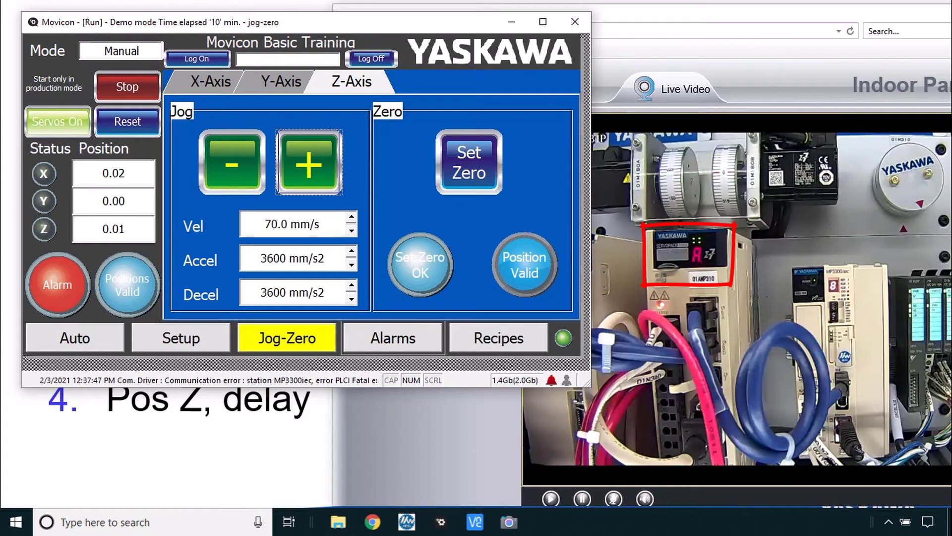
Show the active alarms on the Alarms screen and reset them all
{"action": "left_click", "coordinate": [425, 338]}
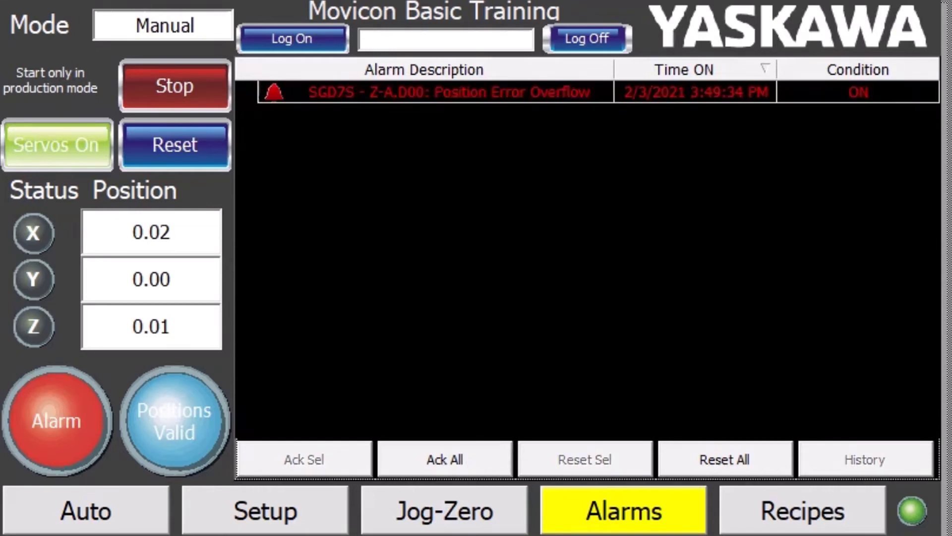
{"action": "left_click", "coordinate": [680, 453]}
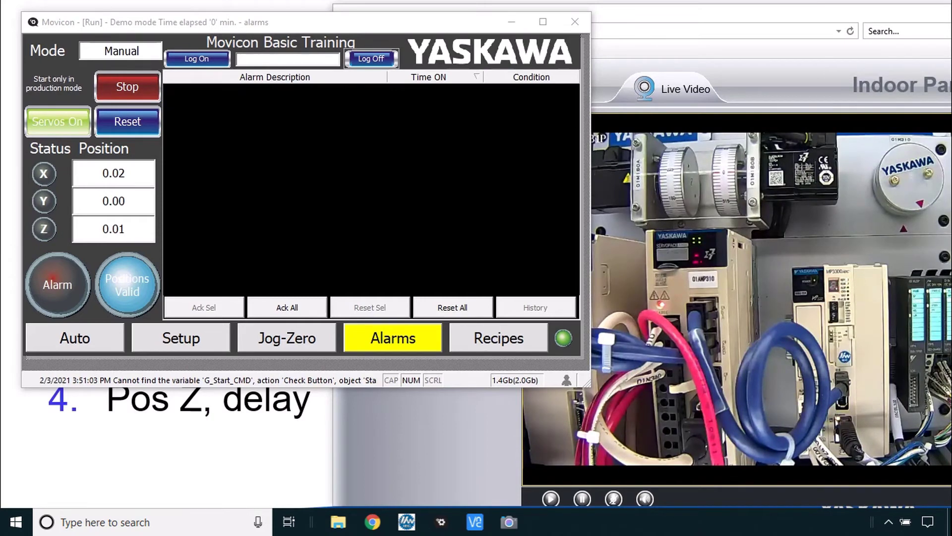
Request the protected Setup screen and log on with the engineer's user name and password
{"action": "left_click", "coordinate": [206, 330]}
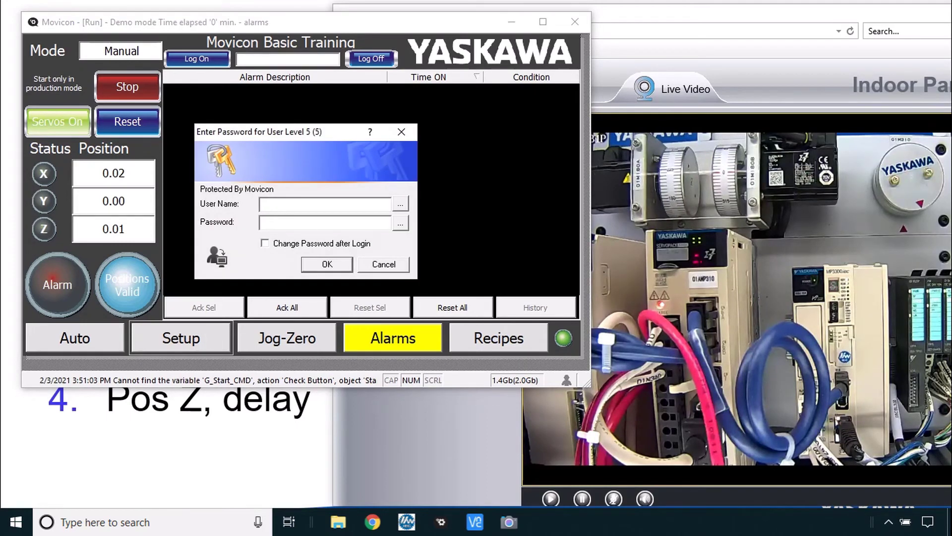
{"action": "type", "text": "en1"}
{"action": "key", "text": "Tab"}
{"action": "type", "text": "e"}
{"action": "key", "text": "Return"}
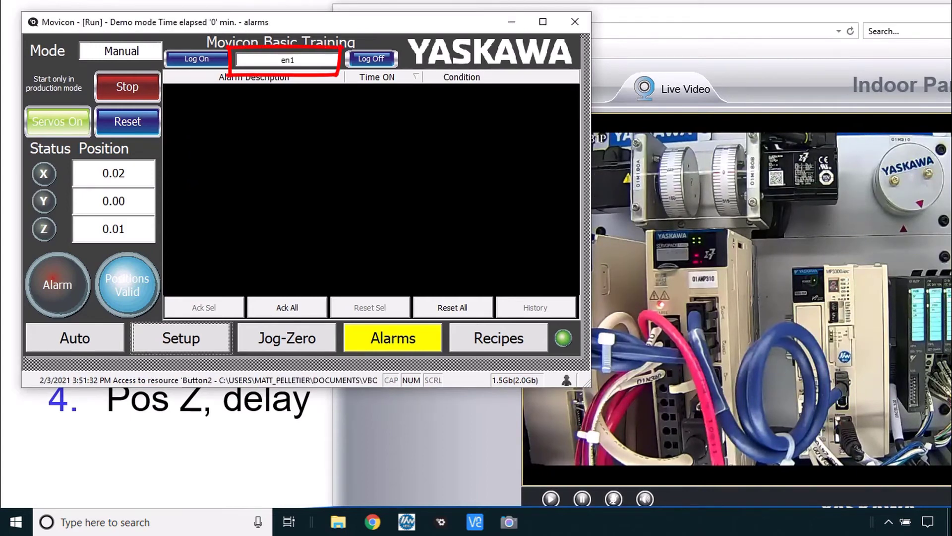
Deactivate Set Low Position Error on the Setup screen and log off the engineer account
{"action": "left_click", "coordinate": [207, 331]}
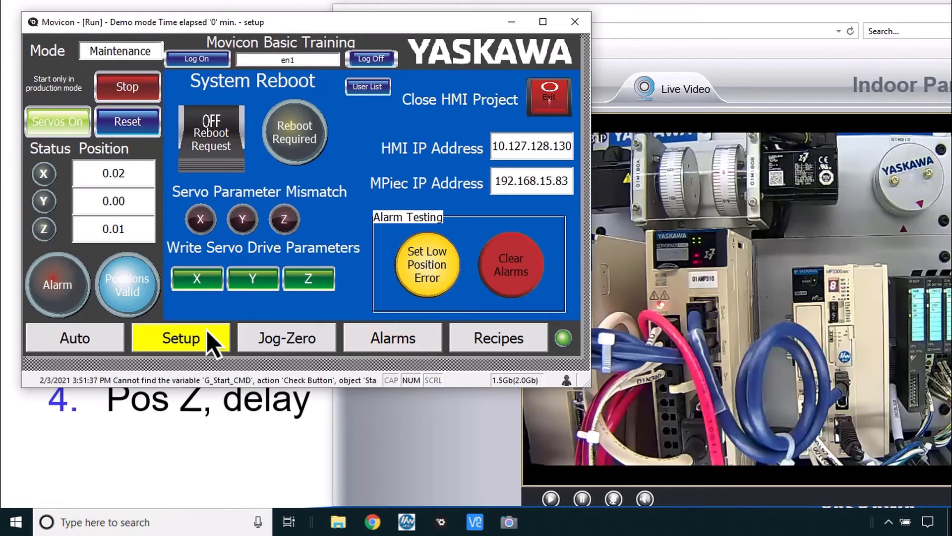
{"action": "left_click", "coordinate": [427, 264]}
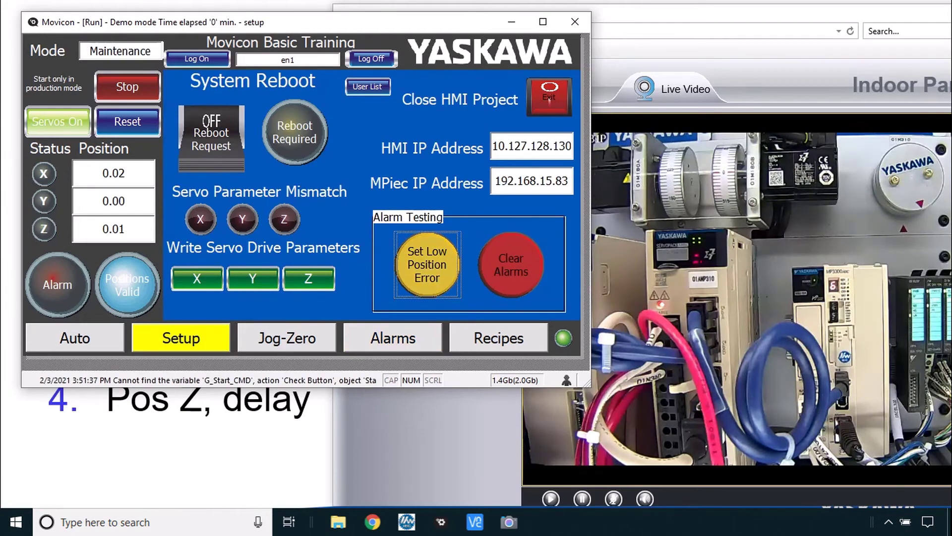
{"action": "left_click", "coordinate": [380, 57]}
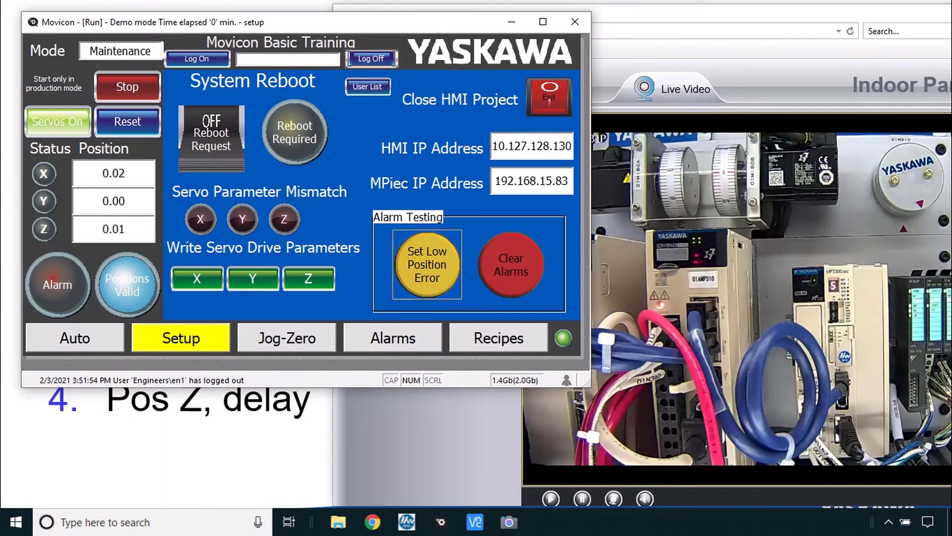
Request Set Low Position Error while logged off, and enter the engineer's user name and password to authorize it
{"action": "left_click", "coordinate": [430, 254]}
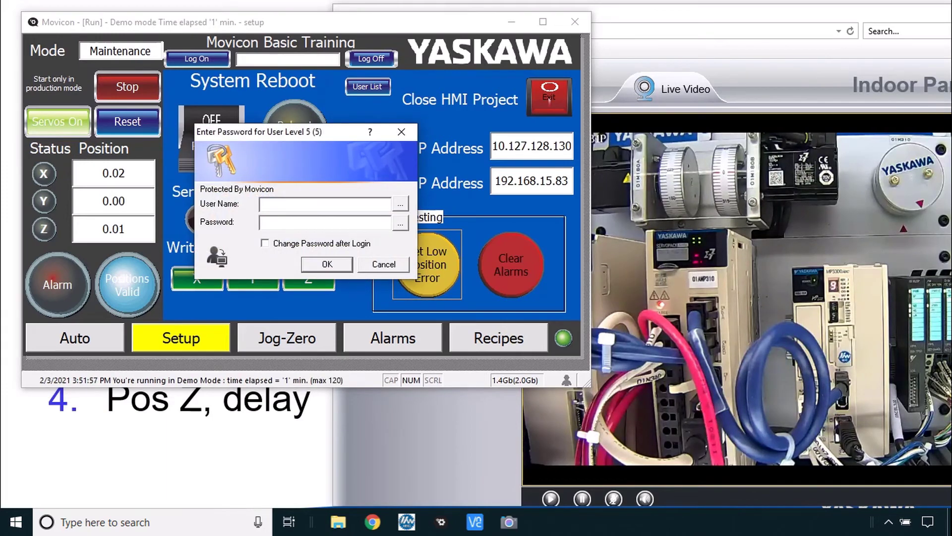
{"action": "type", "text": "en1"}
{"action": "key", "text": "Tab"}
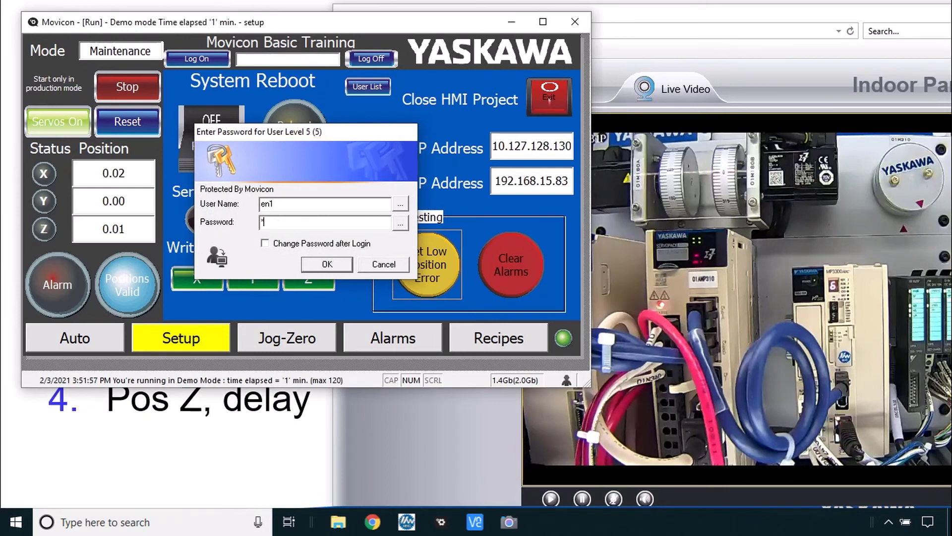
{"action": "key", "text": "Return"}
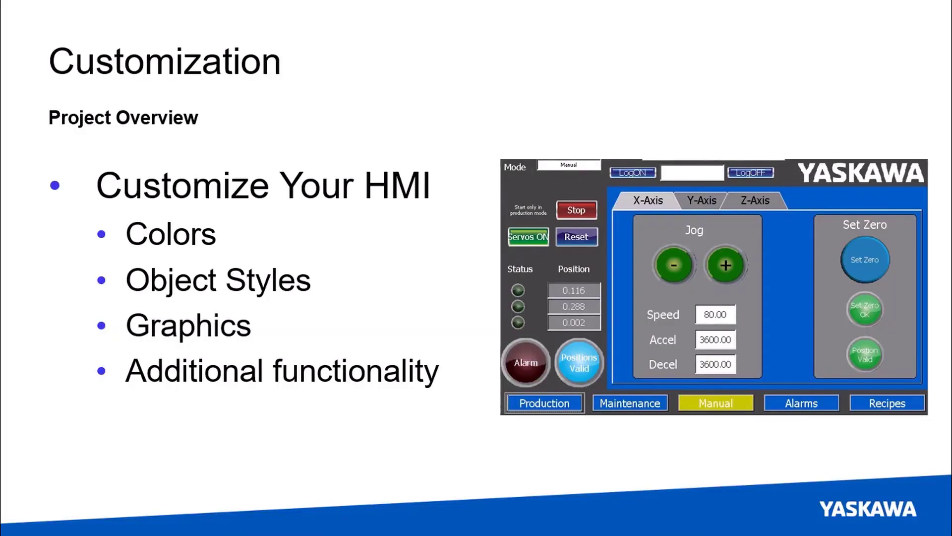
{"action": "key", "text": "alt+Tab"}
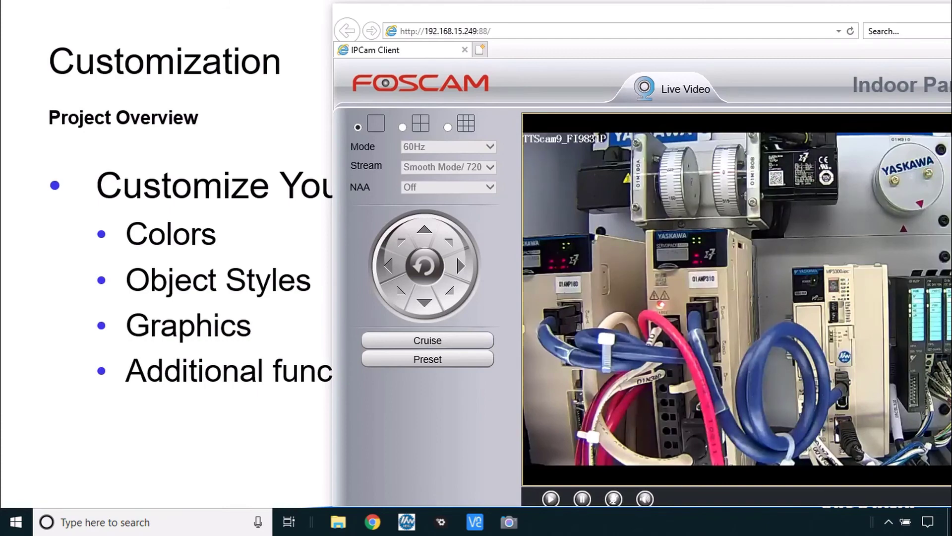
{"action": "key", "text": "alt+Tab"}
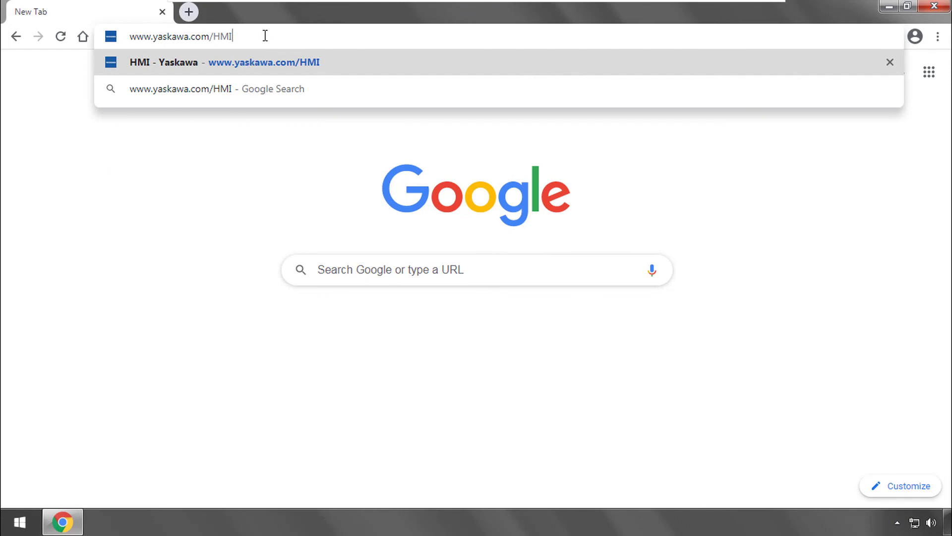
{"action": "key", "text": "Return"}
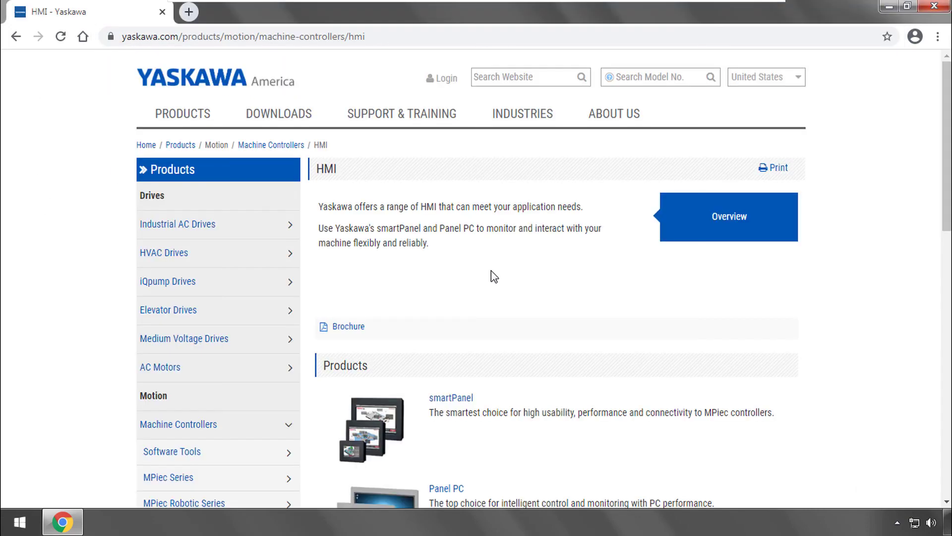
Open the smartPanel product page and show its Software & Firmware overview
{"action": "scroll", "coordinate": [491, 274], "scroll_direction": "down", "scroll_amount": 3}
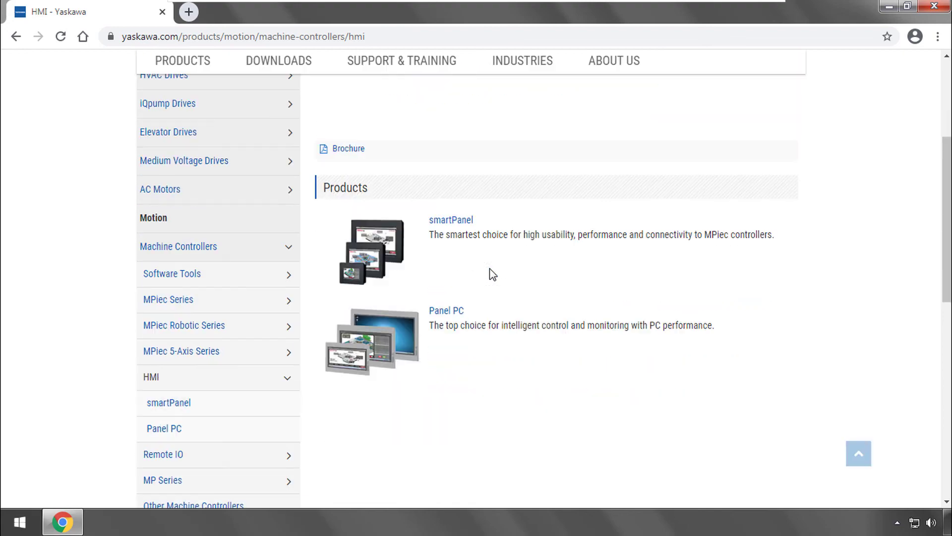
{"action": "left_click", "coordinate": [452, 226]}
{"action": "left_click", "coordinate": [427, 178]}
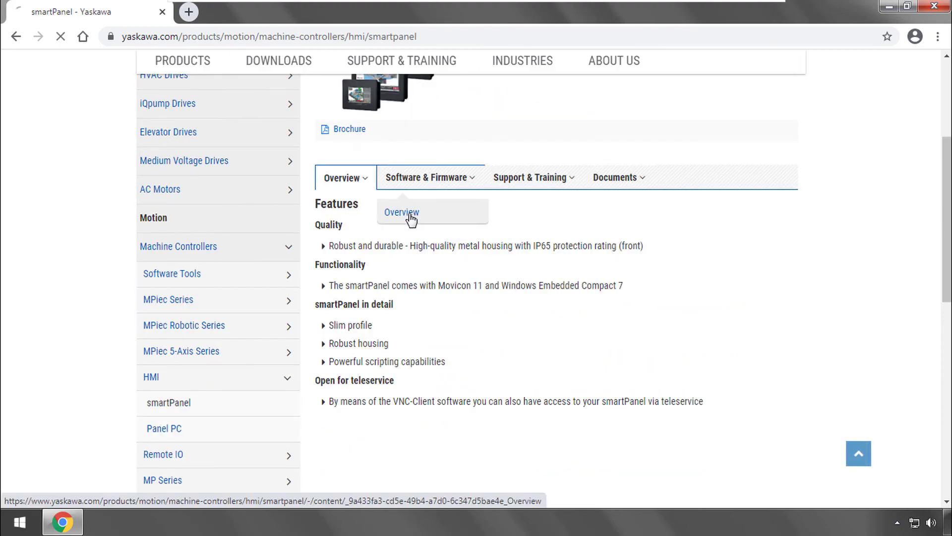
{"action": "left_click", "coordinate": [409, 218]}
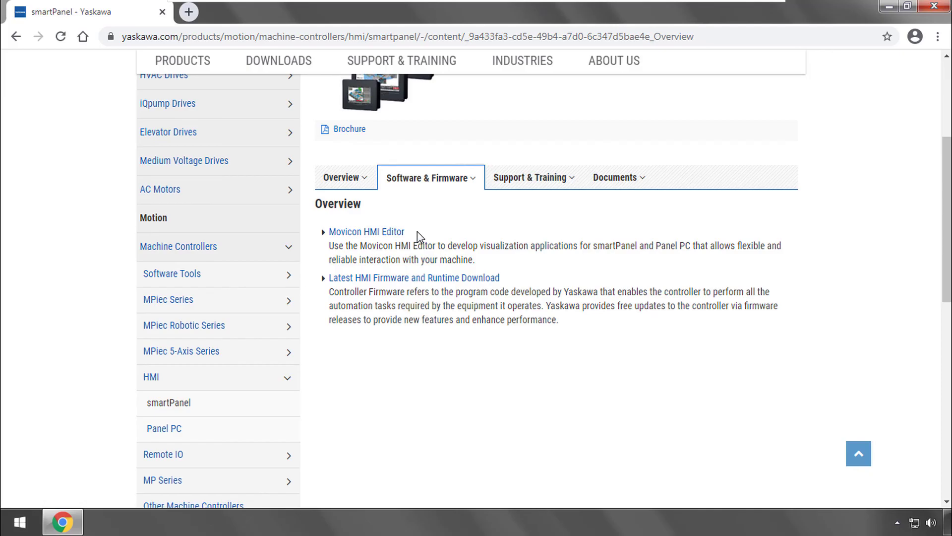